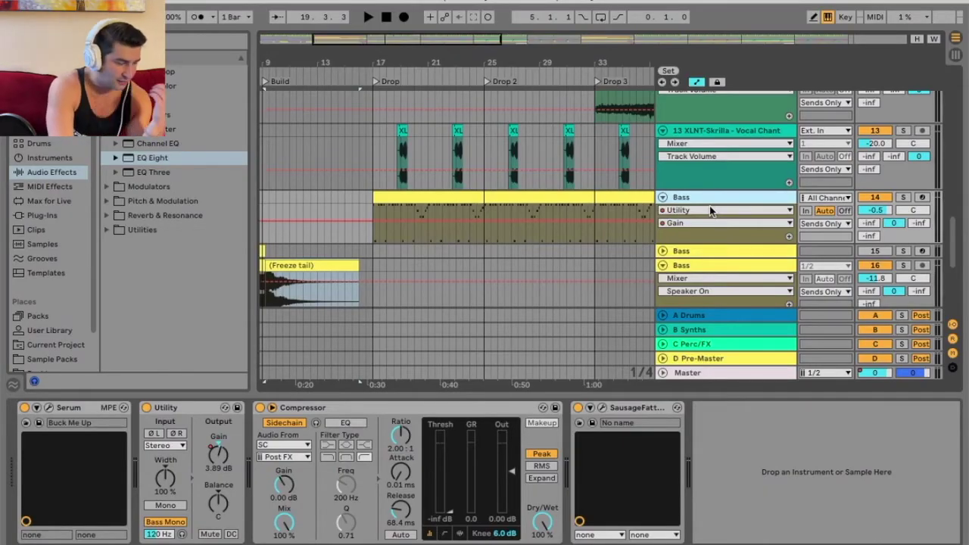
# - Remove the EQ Eight device from the Master track
pyautogui.click(728, 371)
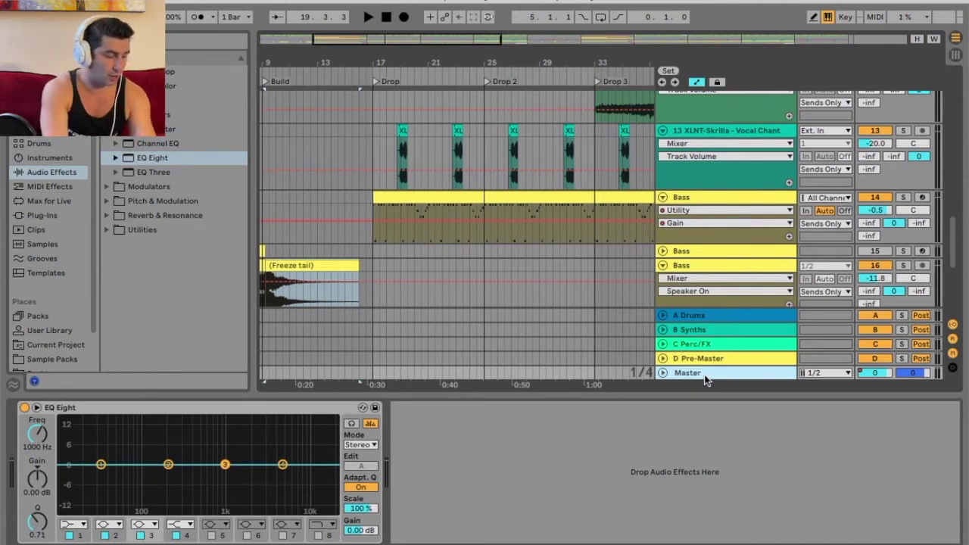
pyautogui.click(324, 411)
pyautogui.press('Delete')
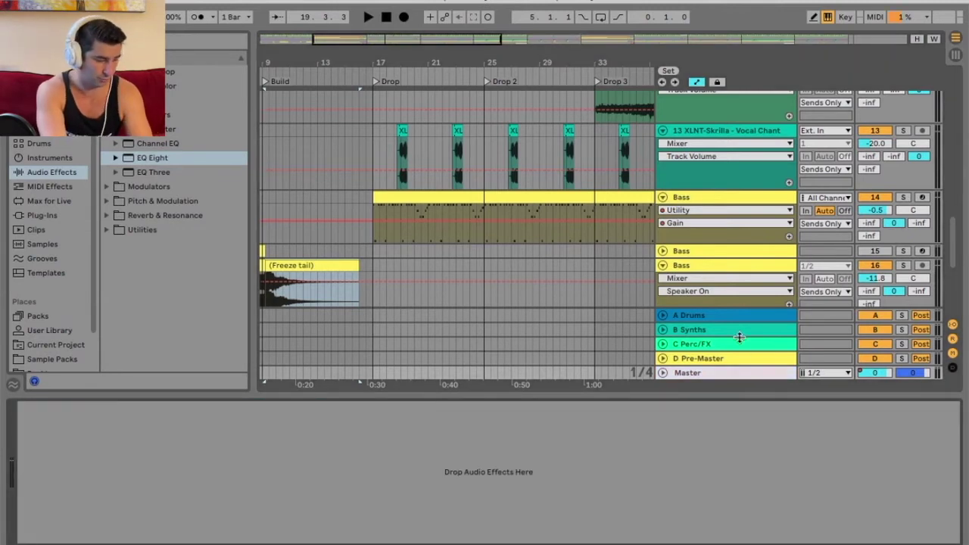
pyautogui.click(724, 371)
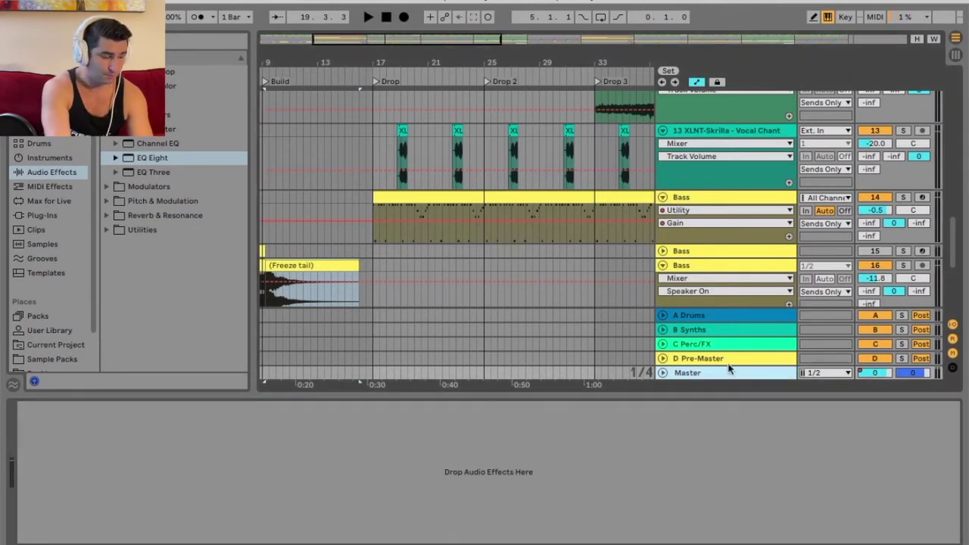
# - Show the D Pre-Master return's device chain and play the arrangement from Drop 2 for a few bars
pyautogui.click(728, 362)
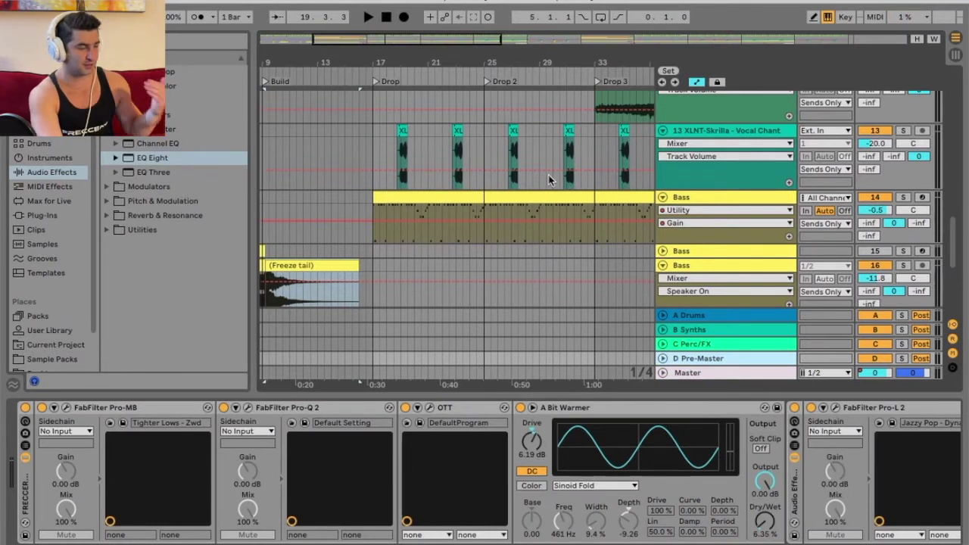
pyautogui.click(483, 68)
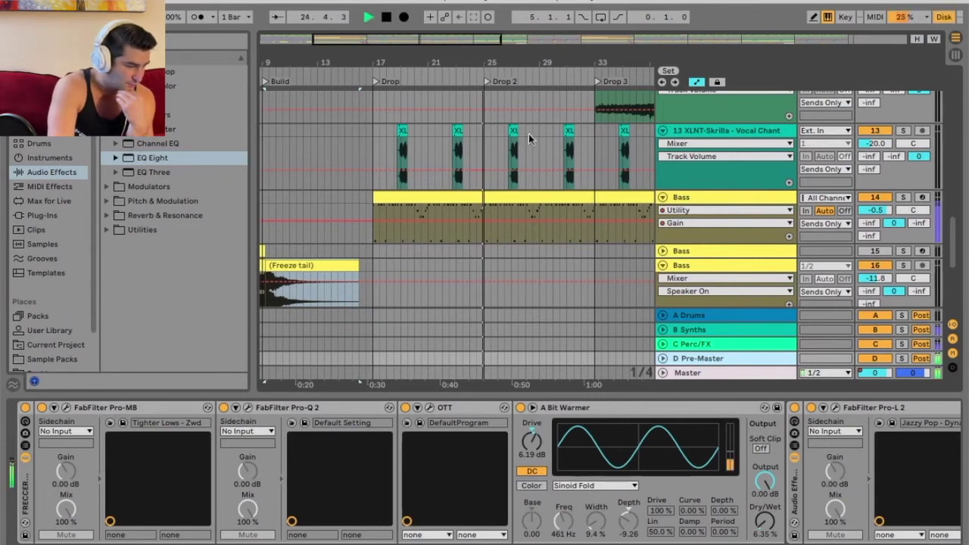
pyautogui.moveTo(587, 173)
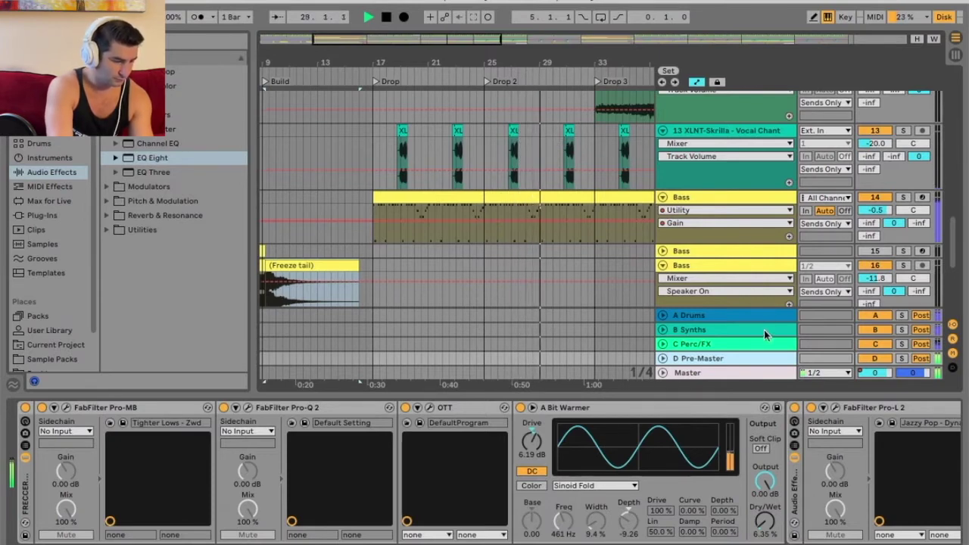
pyautogui.press('space')
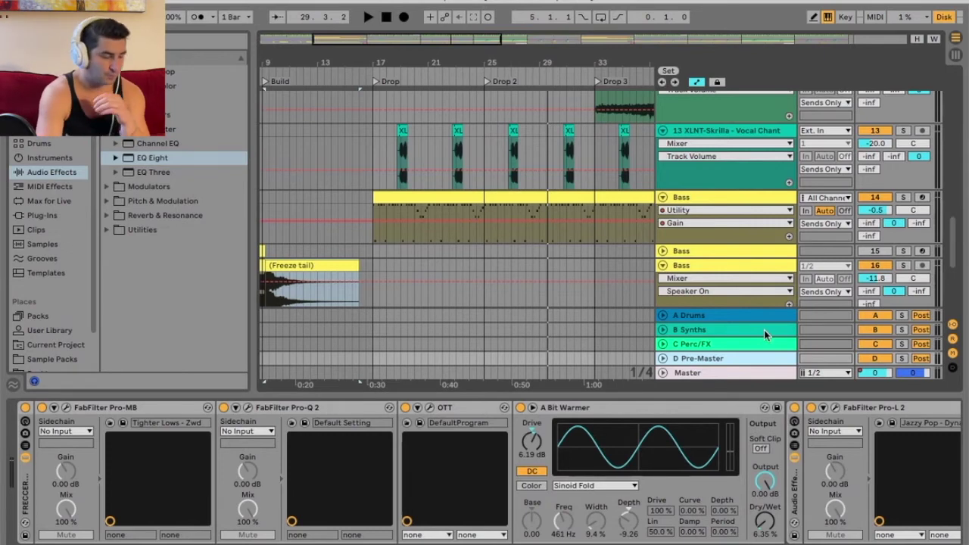
# - Examine the device chains of the A Drums, B Synths and C Perc/FX return tracks
pyautogui.click(718, 318)
pyautogui.click(716, 329)
pyautogui.click(717, 345)
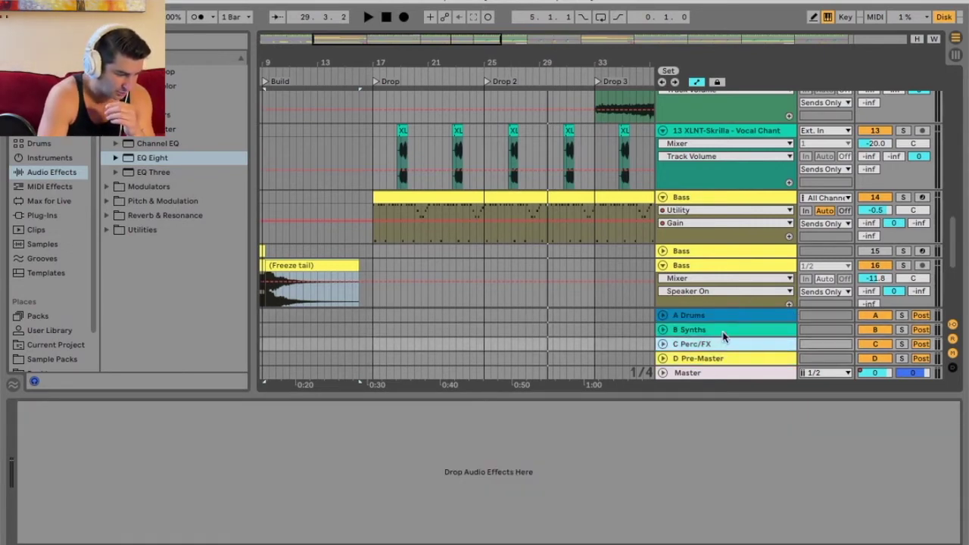
pyautogui.click(726, 318)
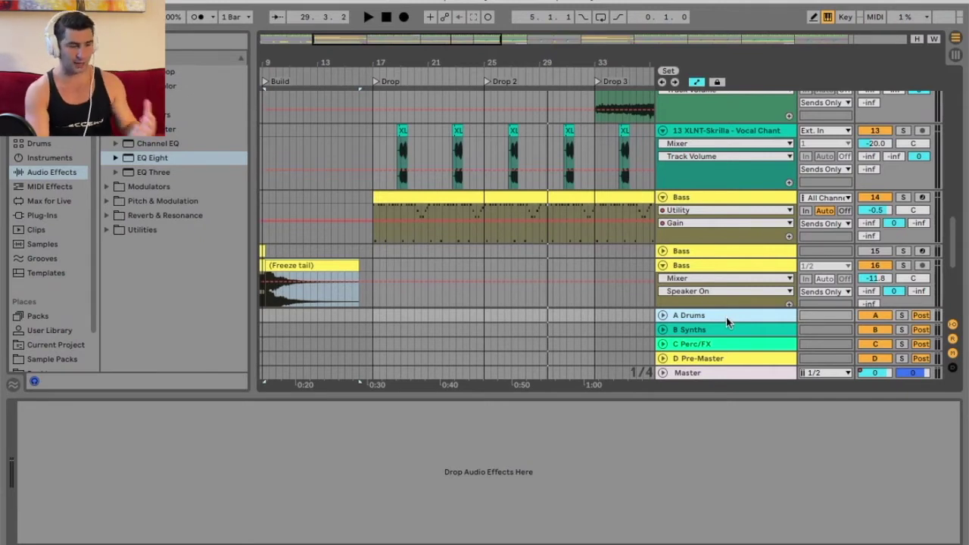
pyautogui.scroll(-1, 740, 222)
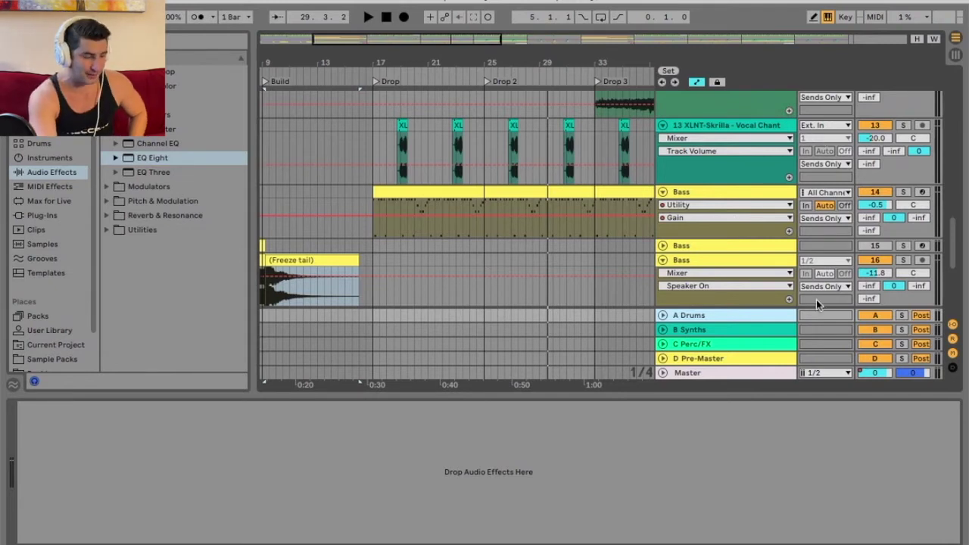
pyautogui.click(760, 331)
pyautogui.click(760, 344)
pyautogui.click(764, 316)
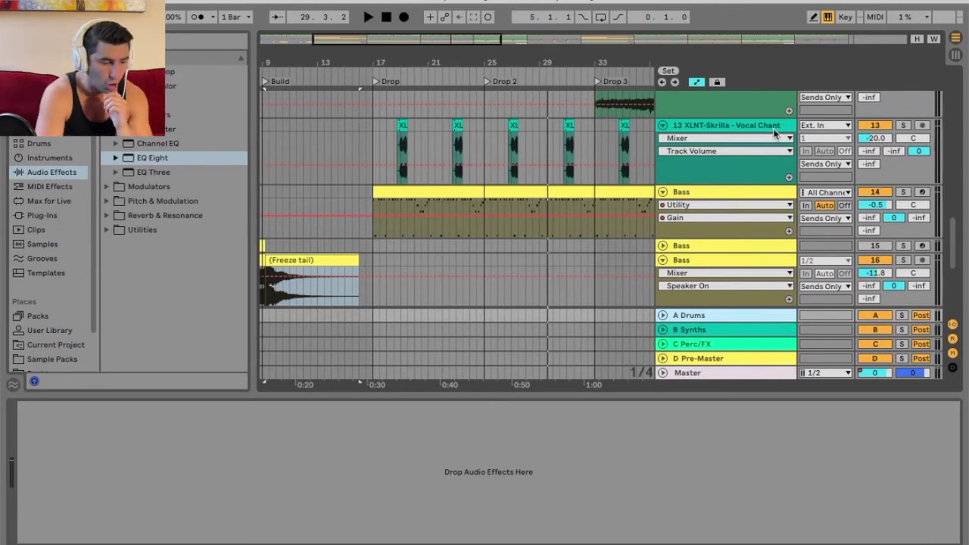
pyautogui.click(731, 333)
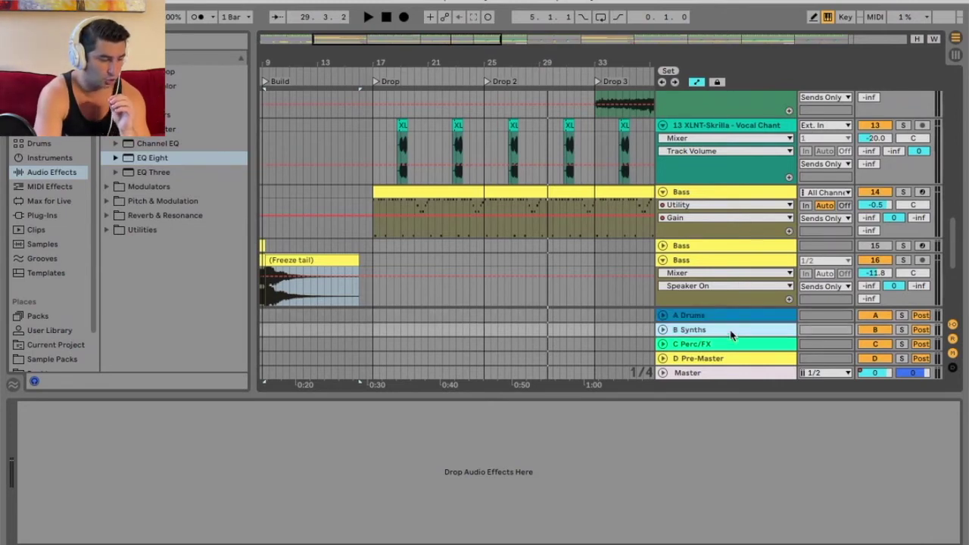
pyautogui.click(733, 346)
pyautogui.click(734, 319)
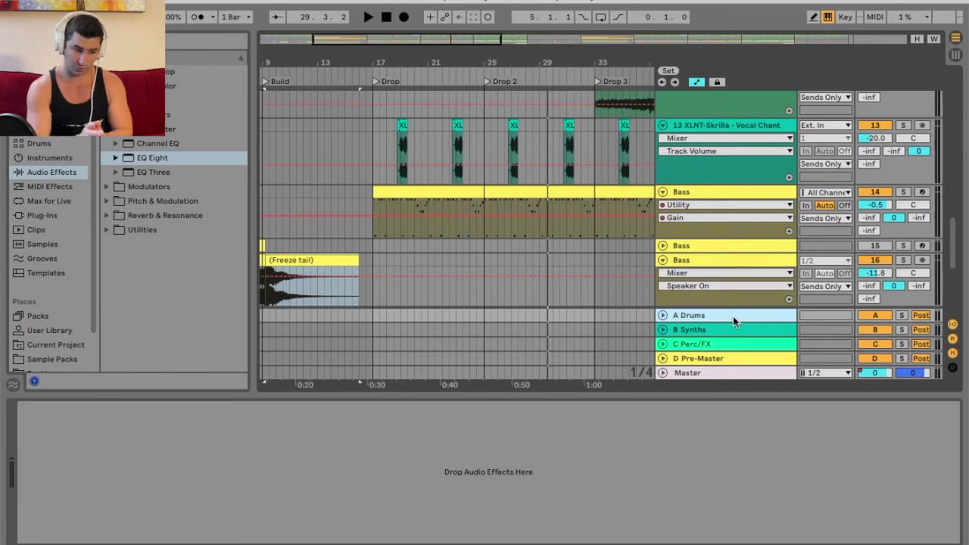
# - Compare the D Pre-Master return's device chain with those of the Drums, Synths and Perc/FX returns
pyautogui.click(738, 358)
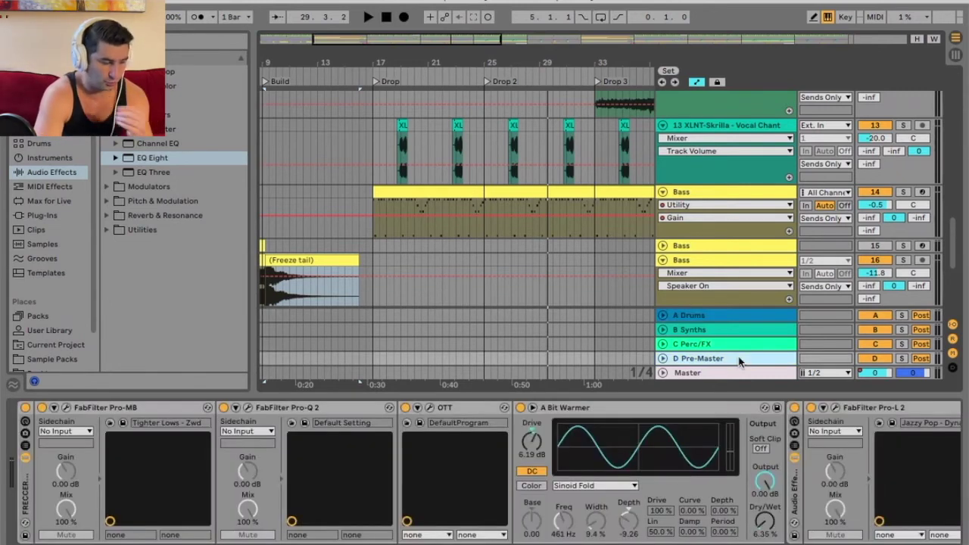
pyautogui.click(731, 312)
pyautogui.click(728, 328)
pyautogui.click(728, 343)
pyautogui.click(728, 329)
pyautogui.click(730, 326)
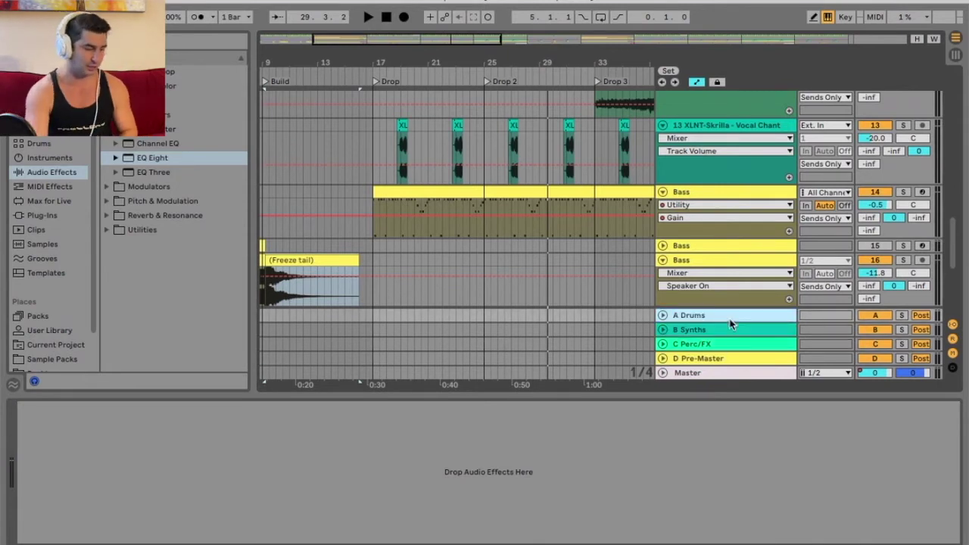
pyautogui.click(720, 354)
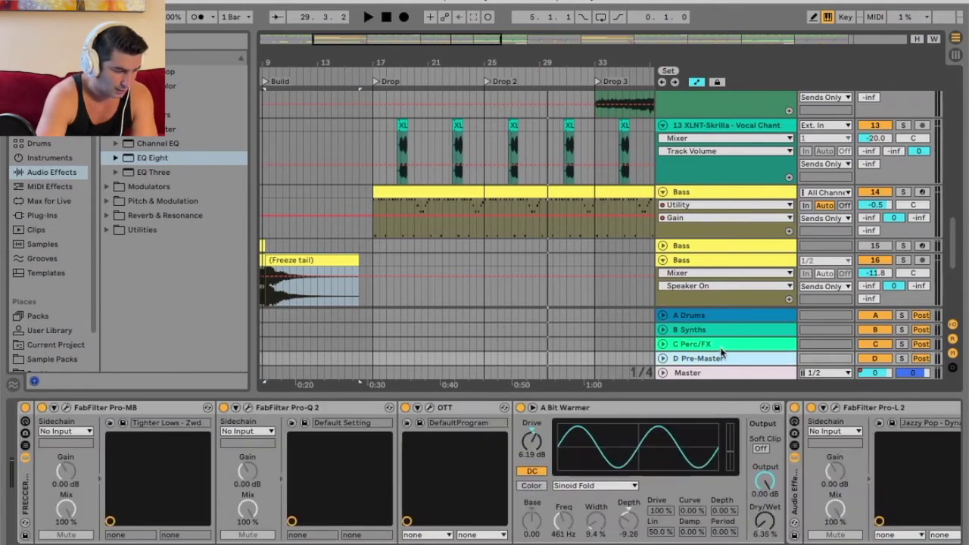
# - Unfold the C Perc/FX, B Synths and A Drums return tracks to expose their routing and sends
pyautogui.click(663, 344)
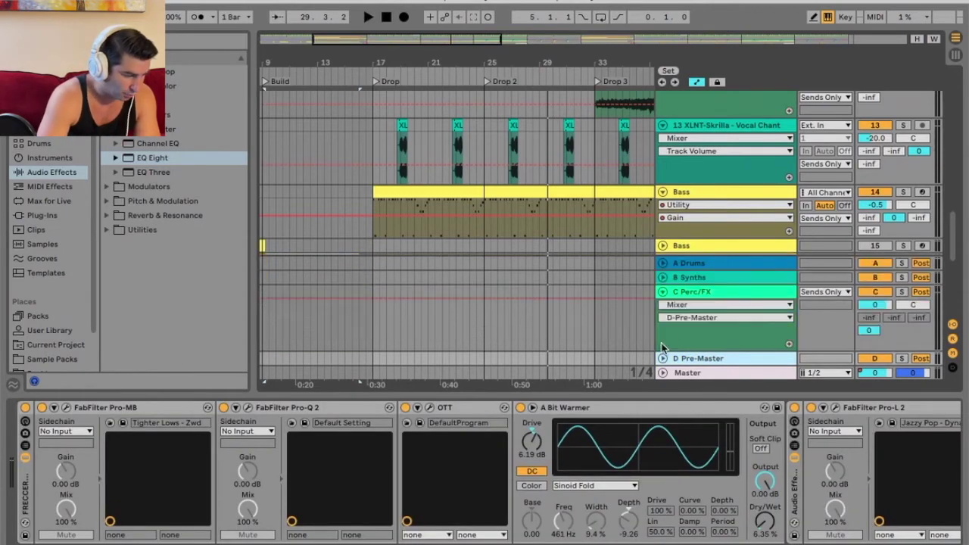
pyautogui.click(663, 285)
pyautogui.click(662, 211)
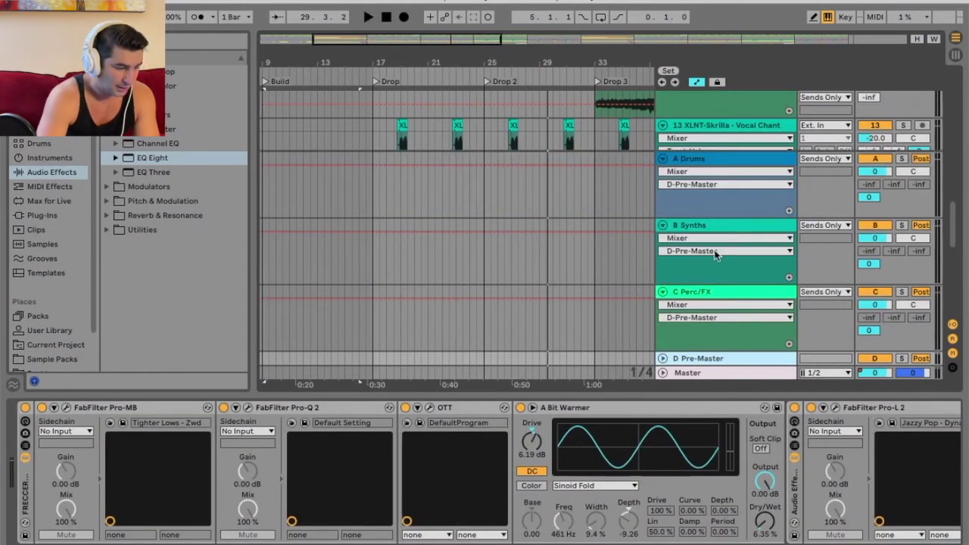
# - Route the A Drums return's output to Master, then set it back to Sends Only
pyautogui.click(829, 159)
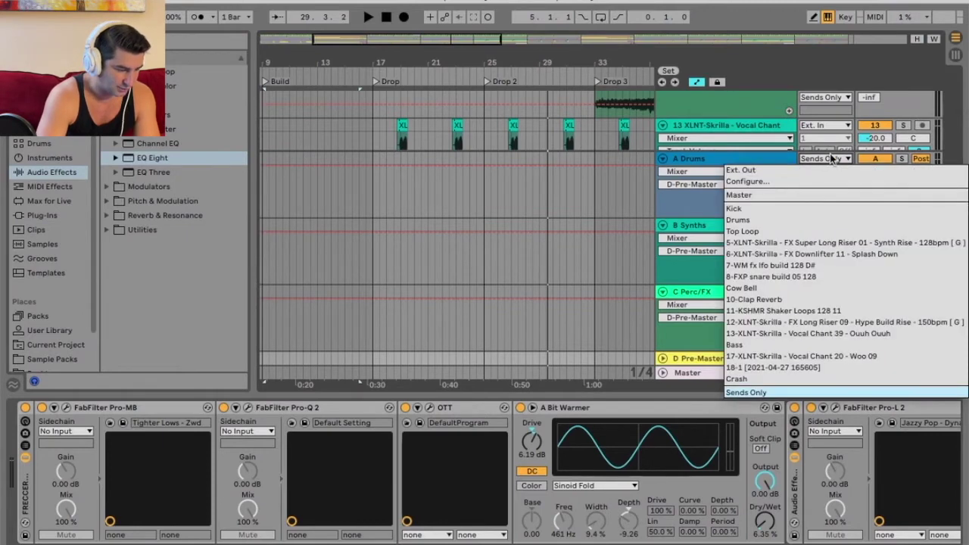
pyautogui.click(822, 162)
pyautogui.click(821, 159)
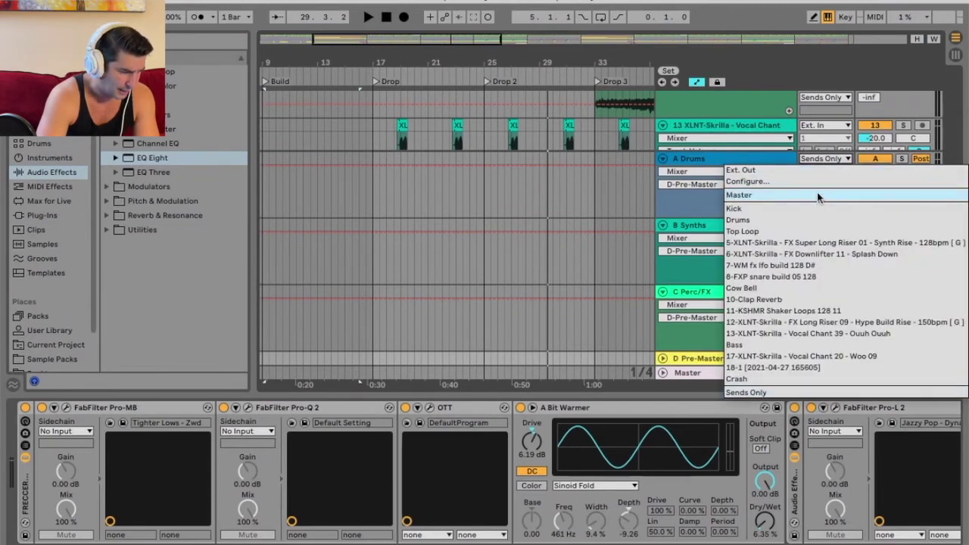
pyautogui.click(818, 195)
pyautogui.click(825, 159)
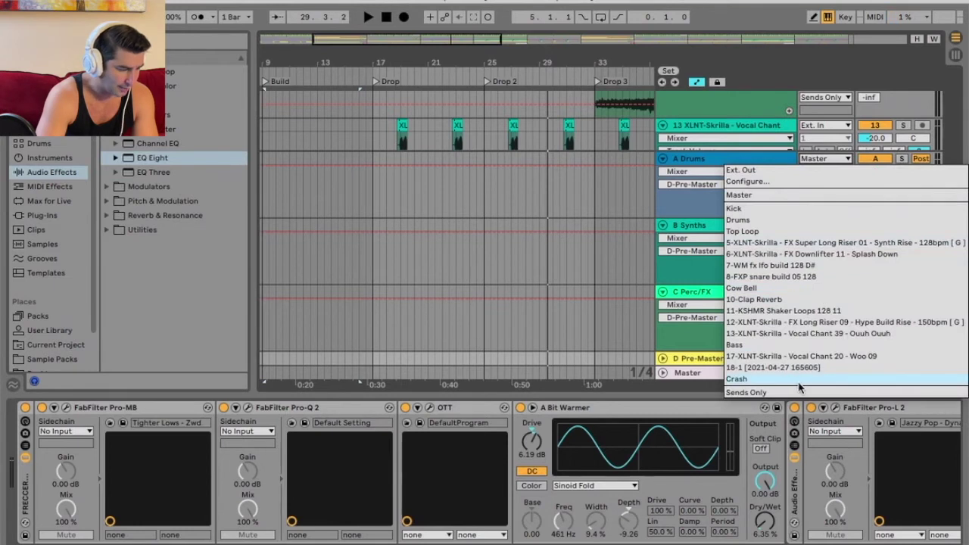
pyautogui.click(797, 392)
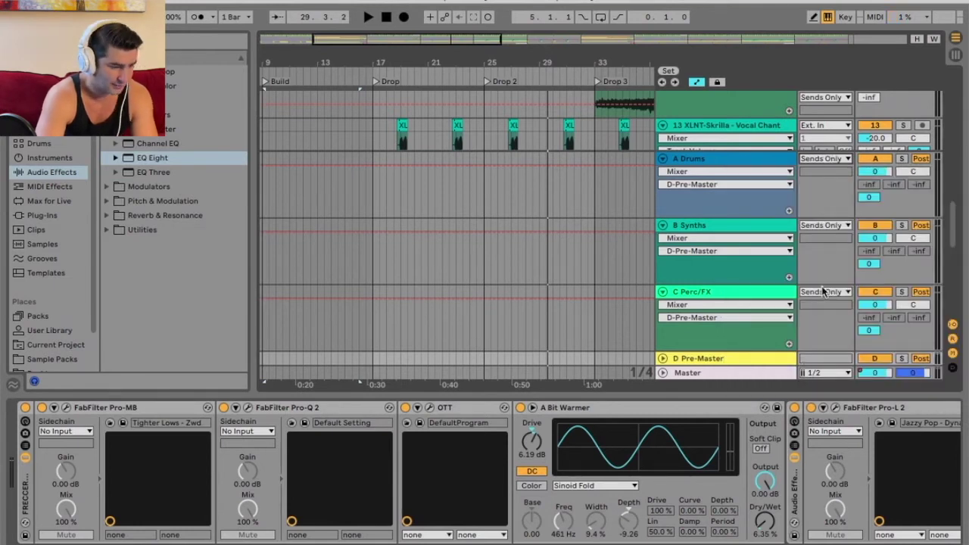
# - Disable the A Drums return's send to D Pre-Master and lower it to -inf
pyautogui.rightClick(863, 199)
pyautogui.click(863, 203)
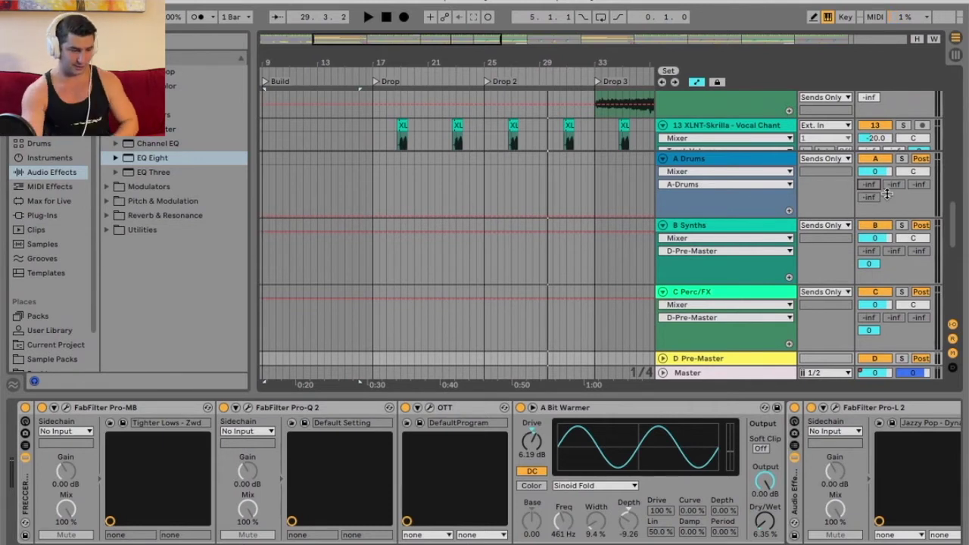
# - Fold the A Drums return, try raising the Vocal Chant track's send to A Drums to -54 dB, and unfold the return again
pyautogui.doubleClick(694, 159)
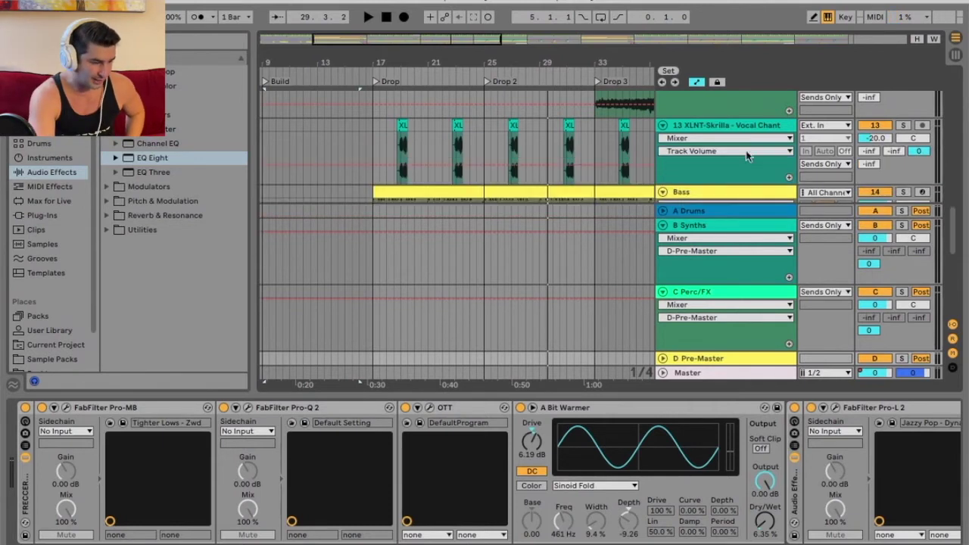
pyautogui.click(865, 151)
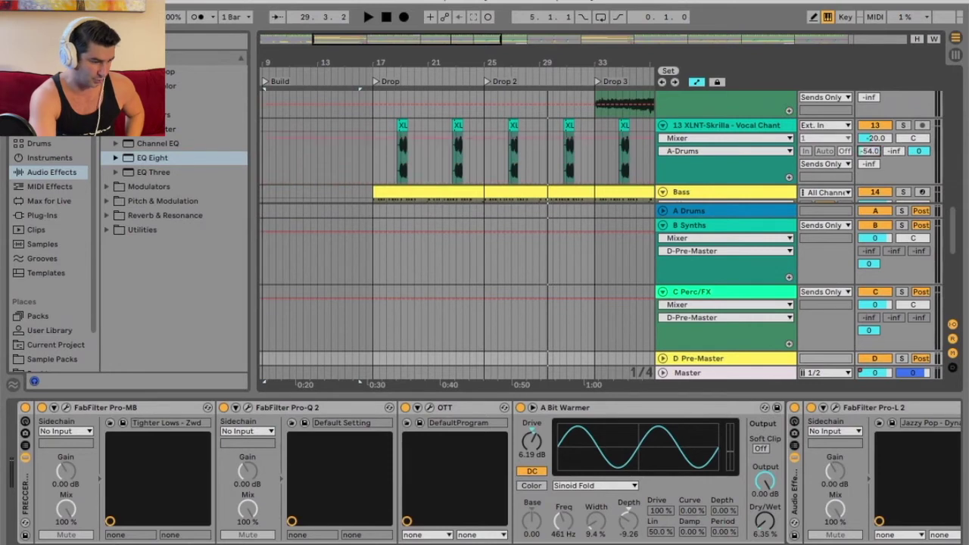
pyautogui.click(663, 212)
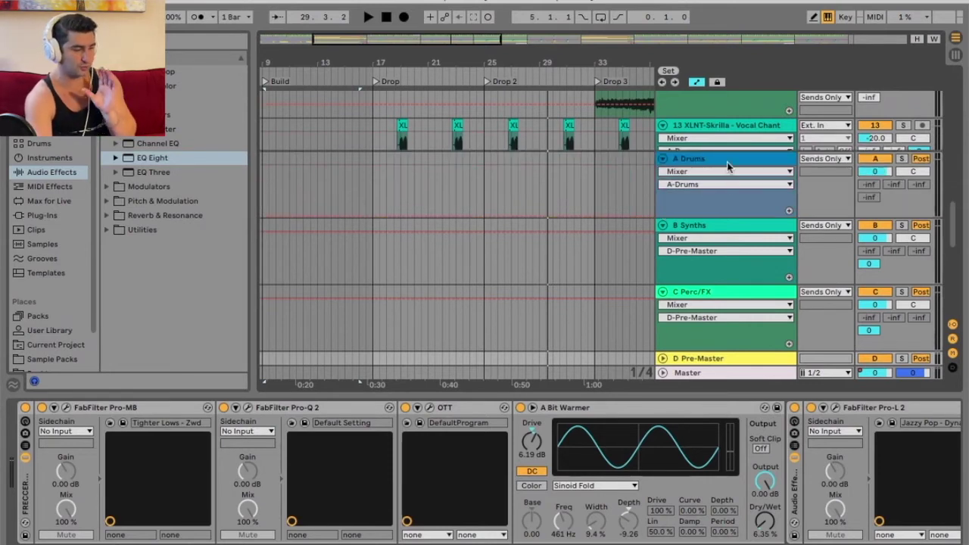
# - Set the A Drums return's send to D Pre-Master to 0 dB and enable that send
pyautogui.click(872, 198)
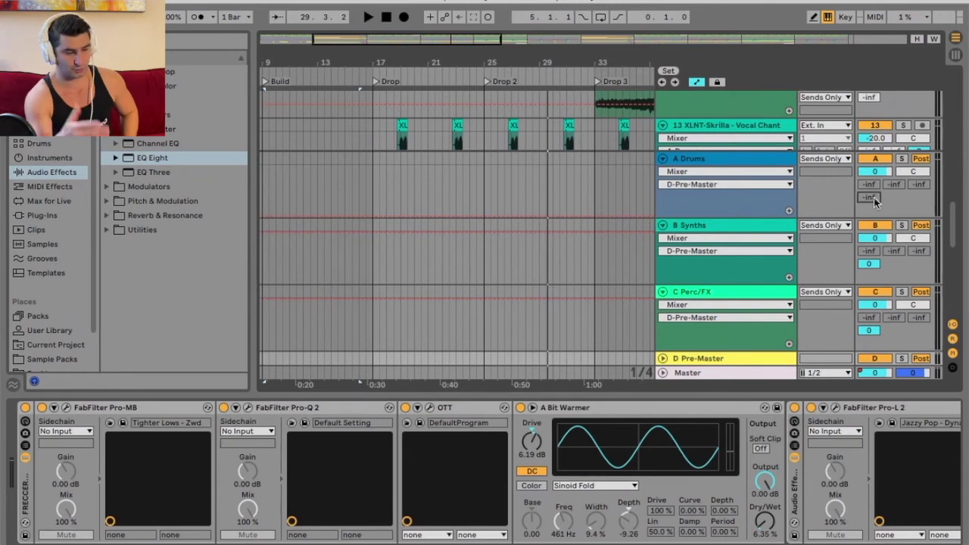
pyautogui.moveTo(874, 201); pyautogui.dragTo(887, 201)
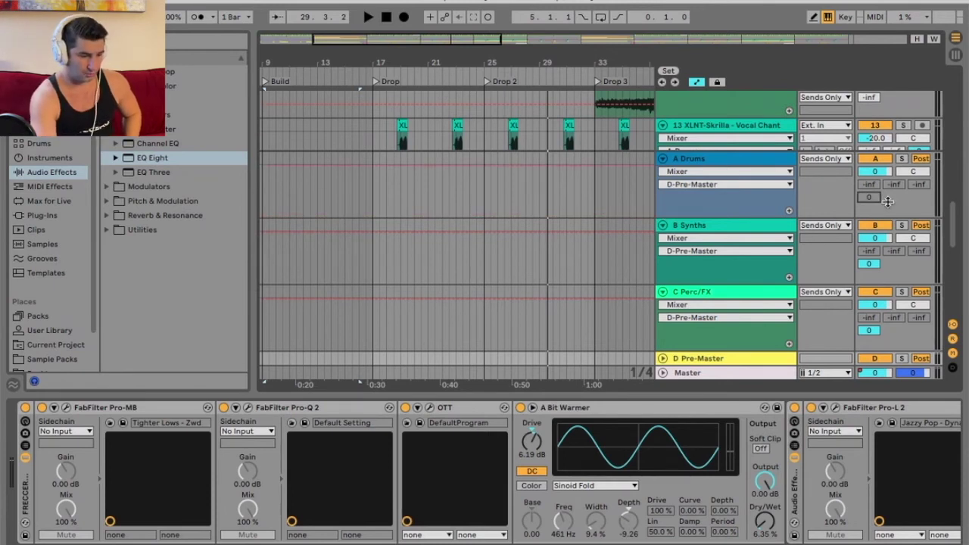
pyautogui.click(878, 199)
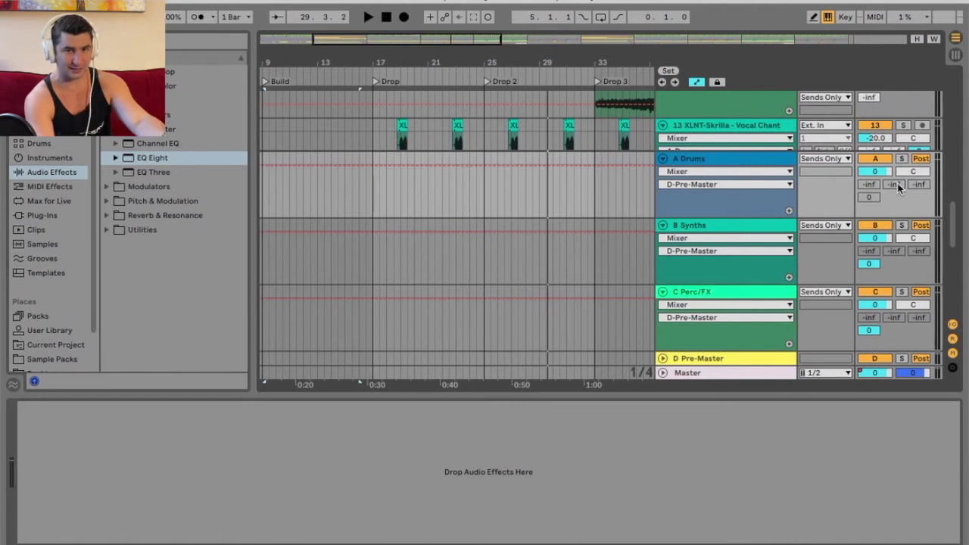
pyautogui.click(868, 197)
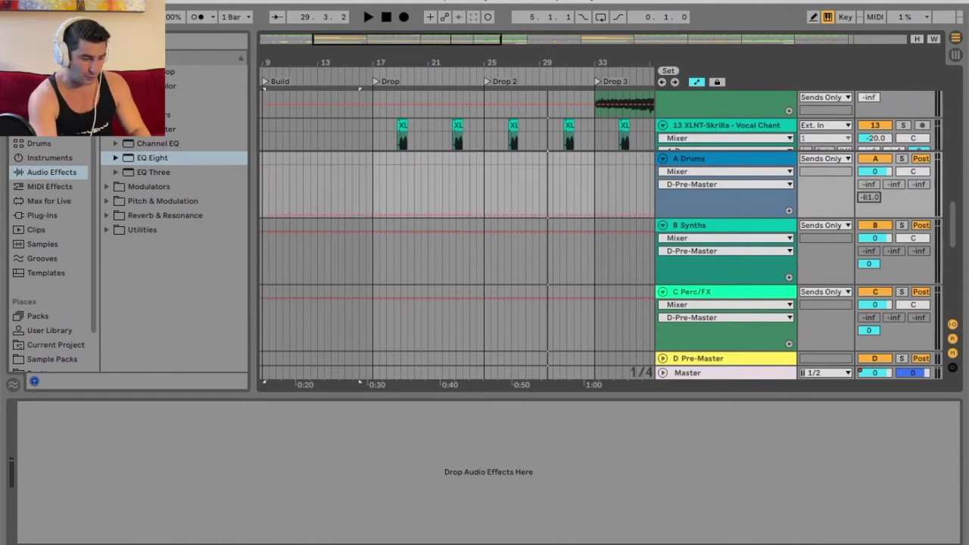
pyautogui.rightClick(869, 199)
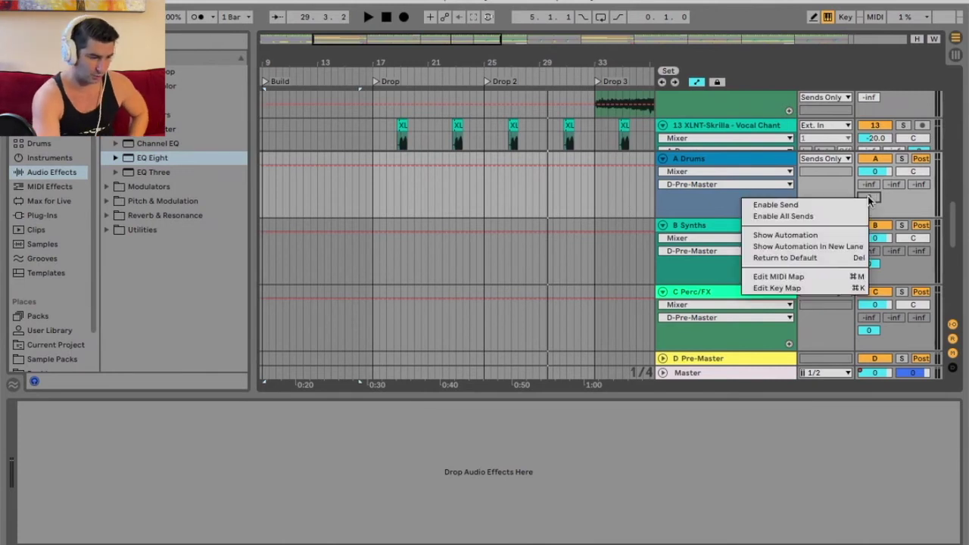
pyautogui.click(870, 198)
pyautogui.rightClick(866, 198)
pyautogui.click(850, 207)
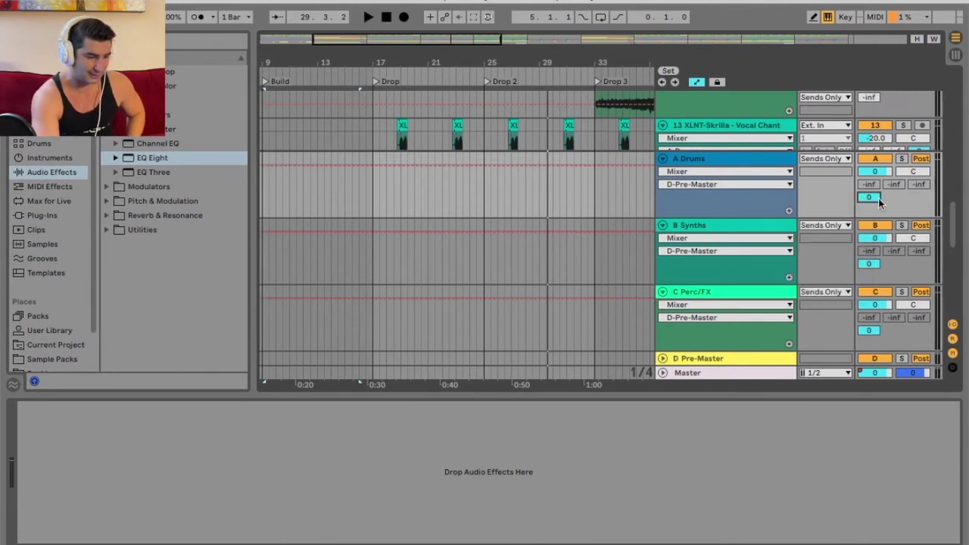
# - Select the B Synths return and fold the C Perc/FX, B Synths and A Drums return tracks
pyautogui.click(707, 158)
pyautogui.click(721, 233)
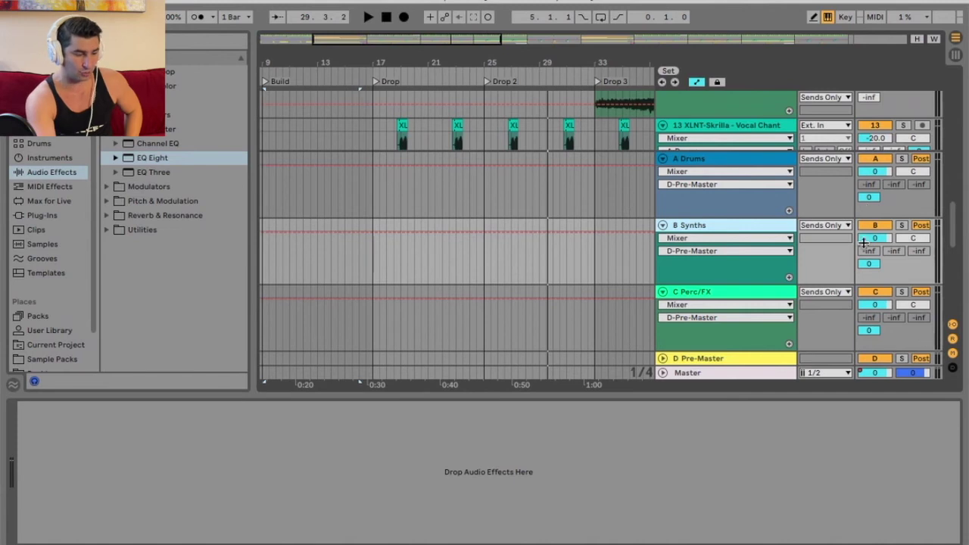
pyautogui.click(663, 292)
pyautogui.click(661, 277)
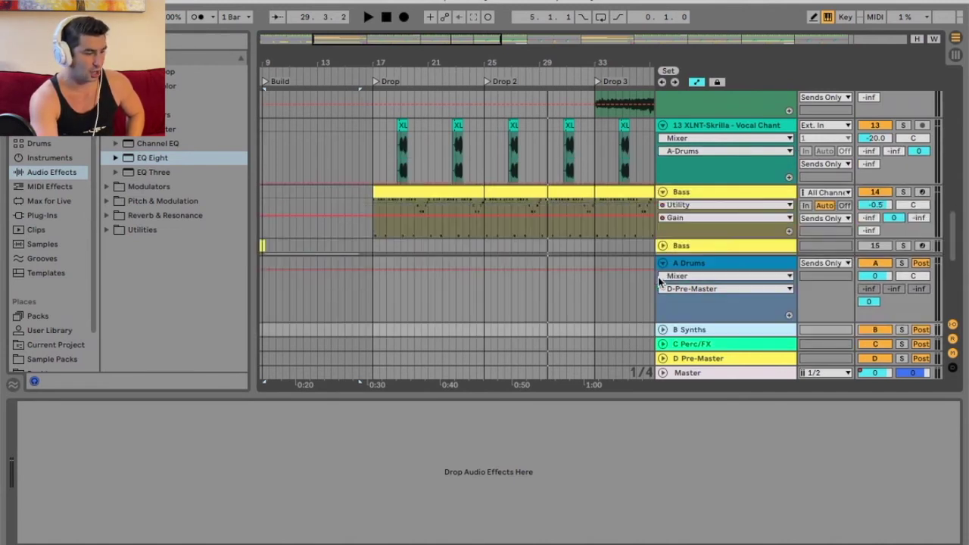
pyautogui.click(662, 263)
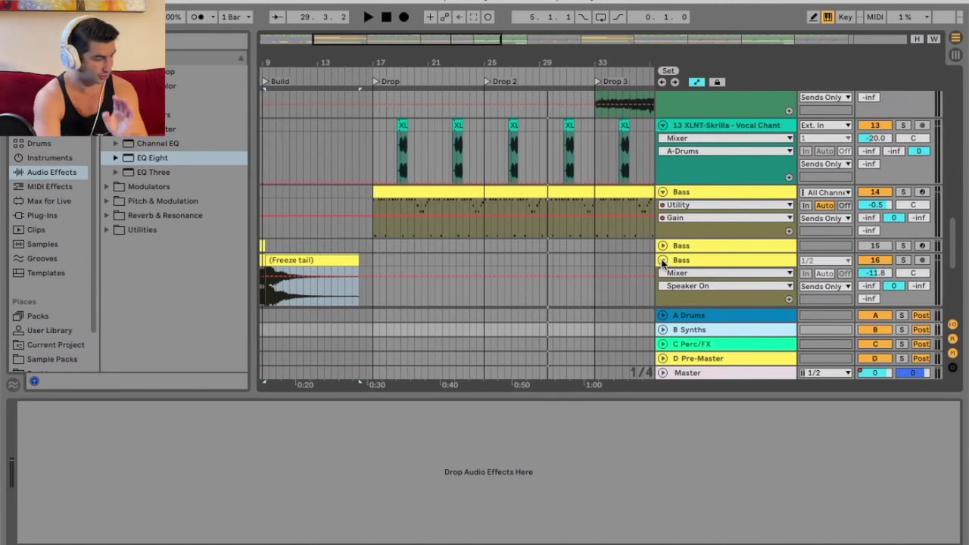
# - Play the arrangement from Drop 2, stop playback, and unfold the C Perc/FX, B Synths and A Drums return tracks
pyautogui.click(481, 73)
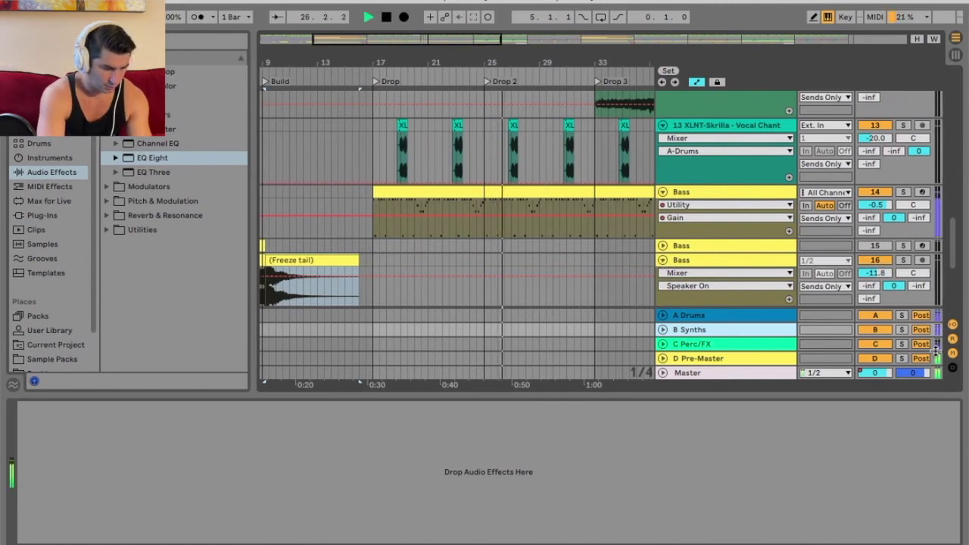
pyautogui.press('space')
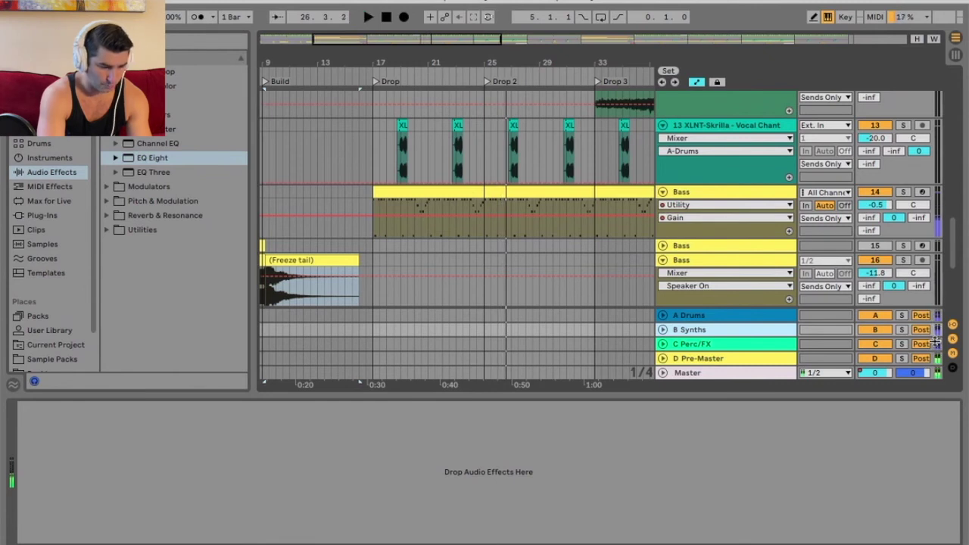
pyautogui.click(662, 344)
pyautogui.click(662, 275)
pyautogui.click(662, 212)
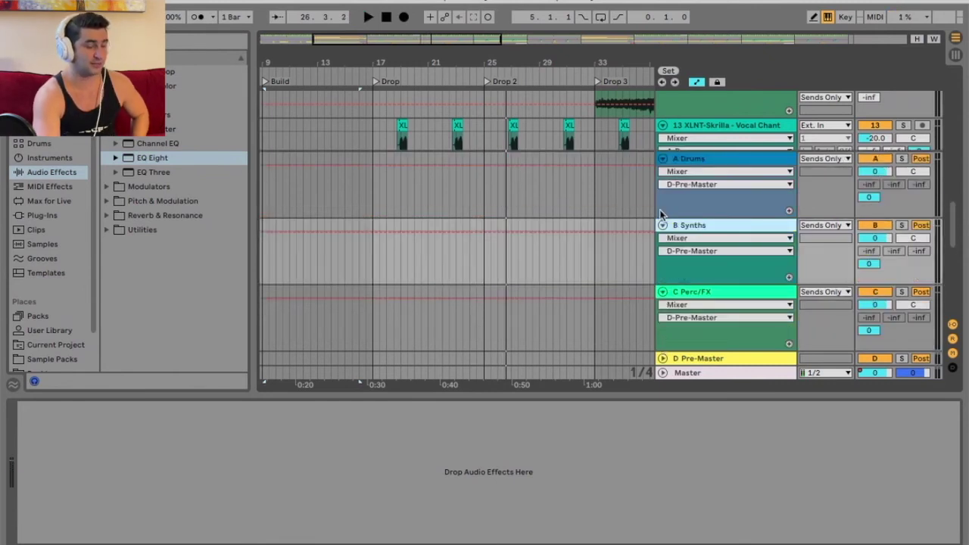
# - Select the A Drums, B Synths and C Perc/FX returns in turn, ending on D Pre-Master to show its device chain
pyautogui.click(766, 159)
pyautogui.click(768, 226)
pyautogui.click(761, 292)
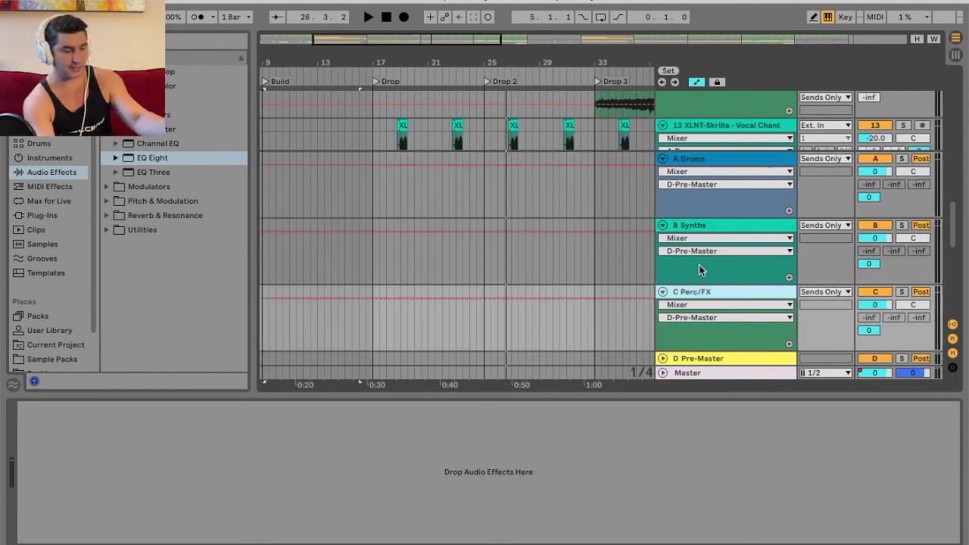
pyautogui.click(757, 361)
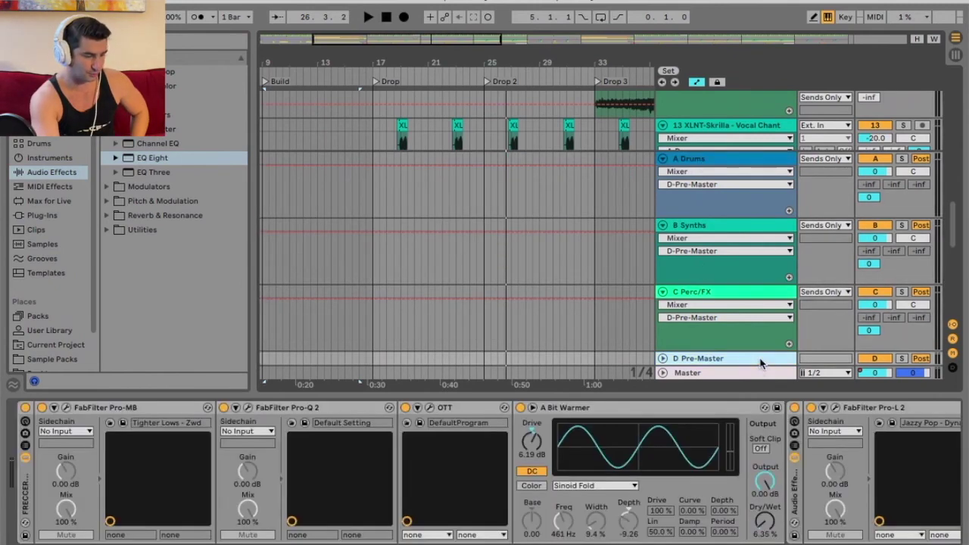
# - Fold the C Perc/FX, B Synths and A Drums return tracks
pyautogui.click(662, 292)
pyautogui.click(662, 278)
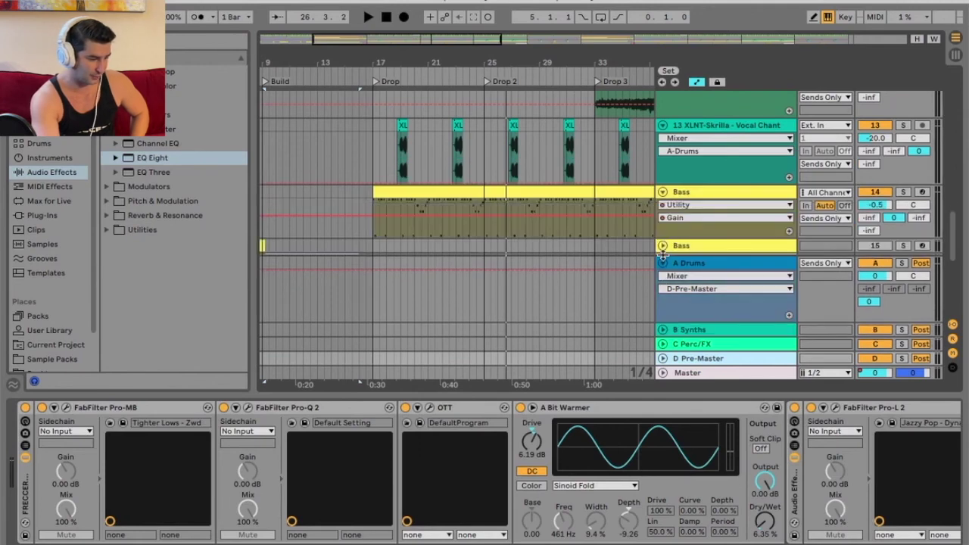
pyautogui.click(662, 262)
# - Play the arrangement while toggling the D Pre-Master return, leave that return deactivated, and stop playback
pyautogui.press('space')
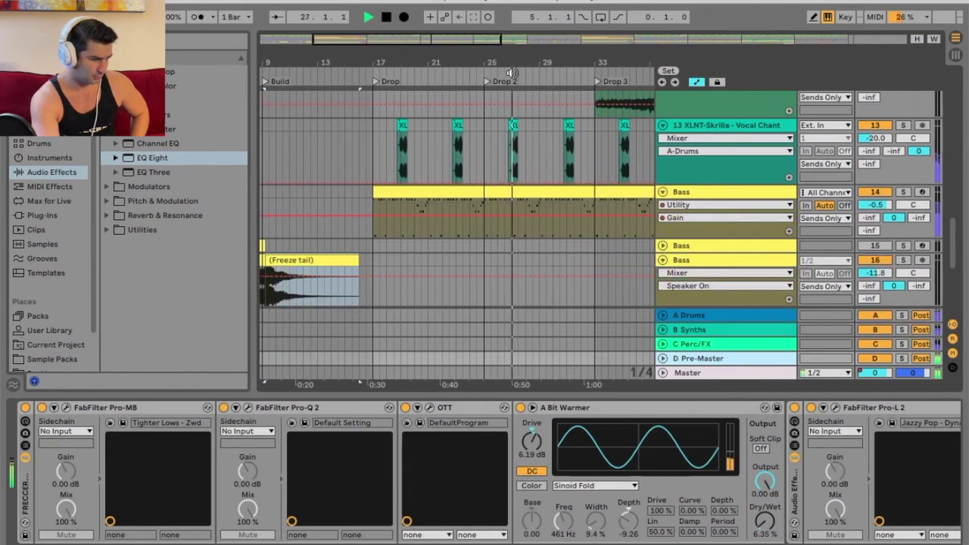
pyautogui.click(876, 360)
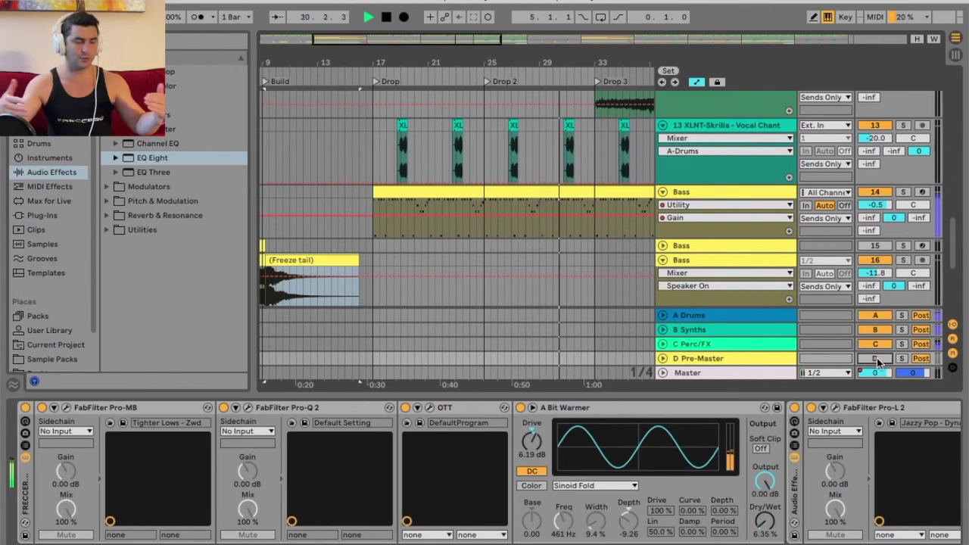
pyautogui.click(756, 347)
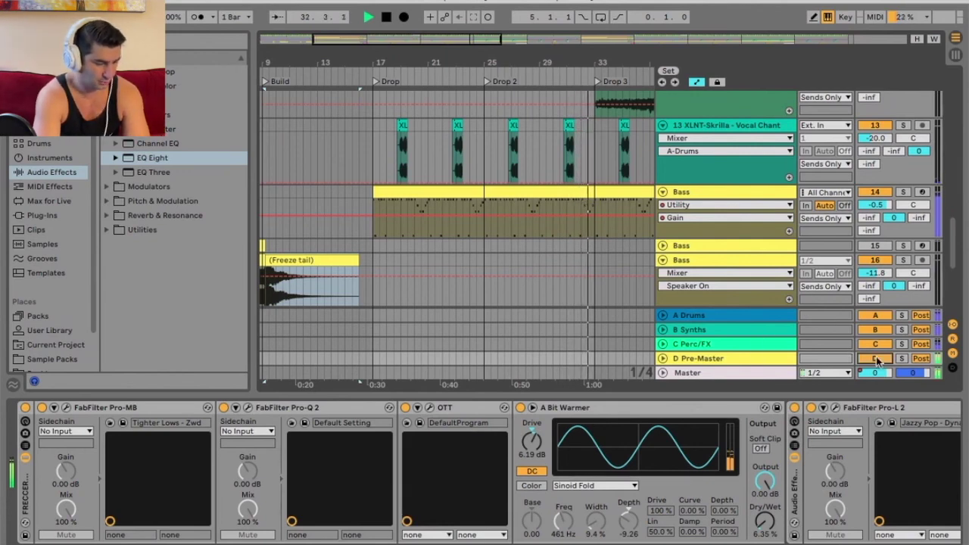
pyautogui.press('space')
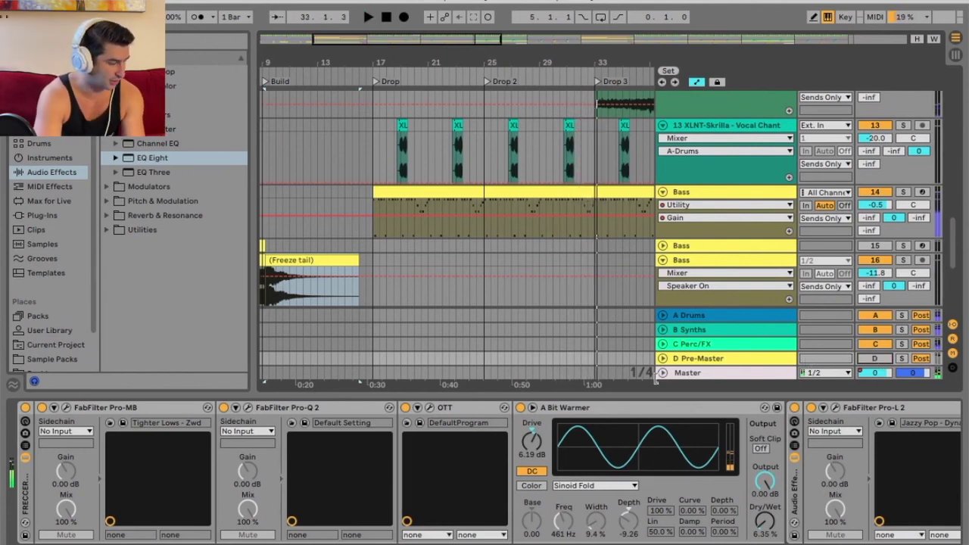
# - Go through D Pre-Master's mastering chain by selecting FabFilter Pro-MB, Pro-Q 2, OTT, A Bit Warmer and FabFilter Pro-L 2 in turn
pyautogui.hscroll(3, 343, 462)
pyautogui.hscroll(-3, 344, 462)
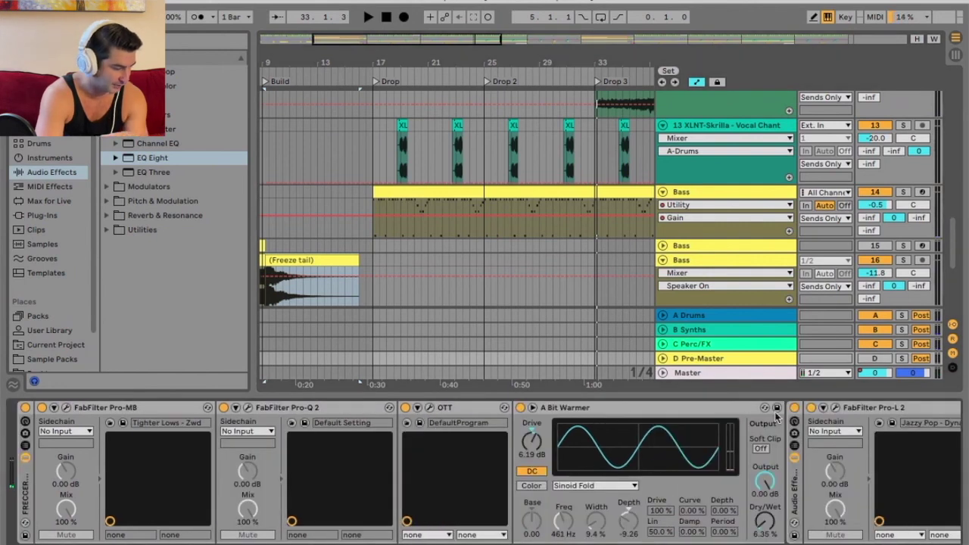
pyautogui.click(725, 358)
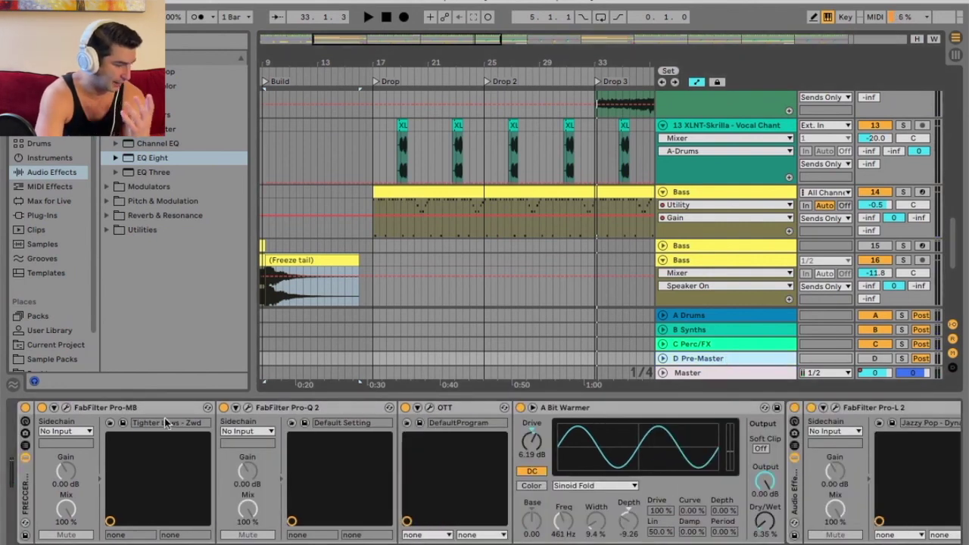
pyautogui.click(157, 411)
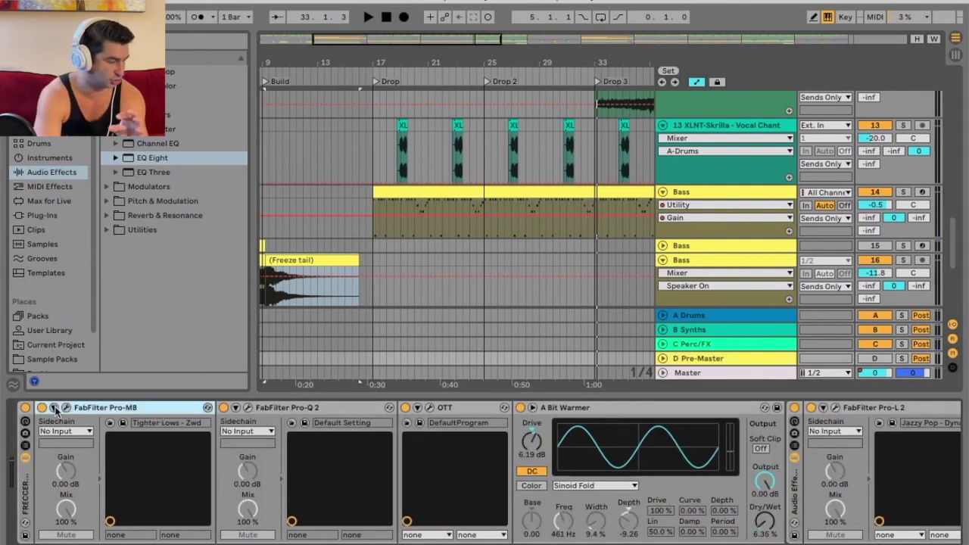
pyautogui.click(287, 412)
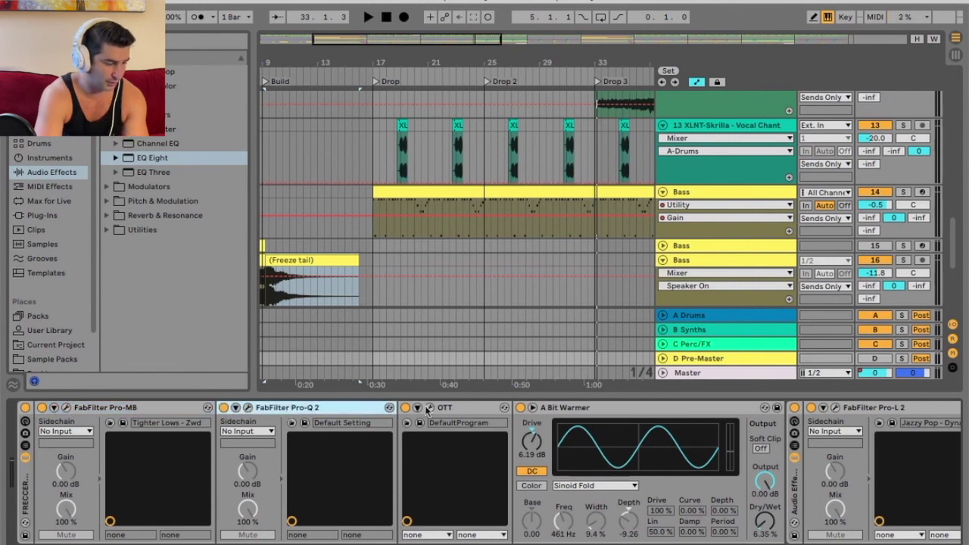
pyautogui.click(428, 411)
pyautogui.click(612, 413)
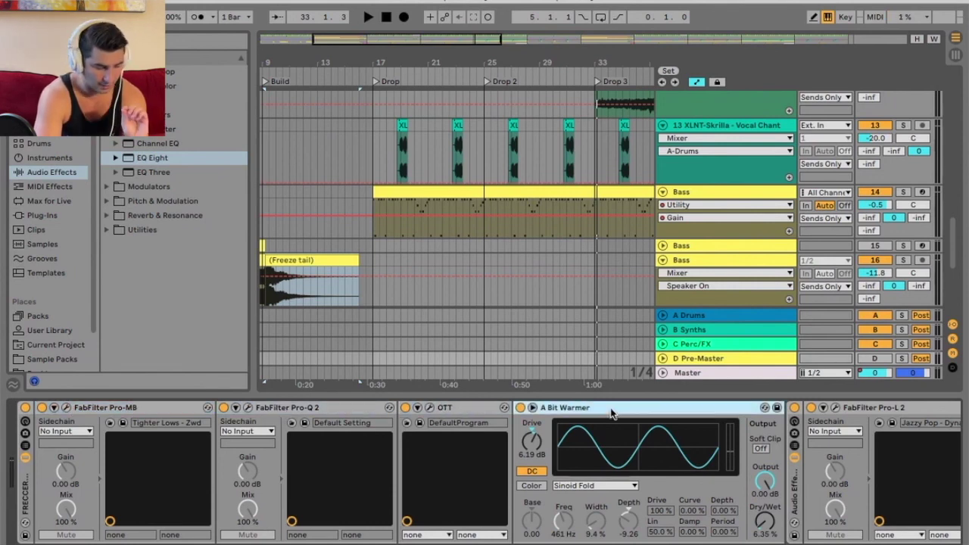
pyautogui.click(860, 413)
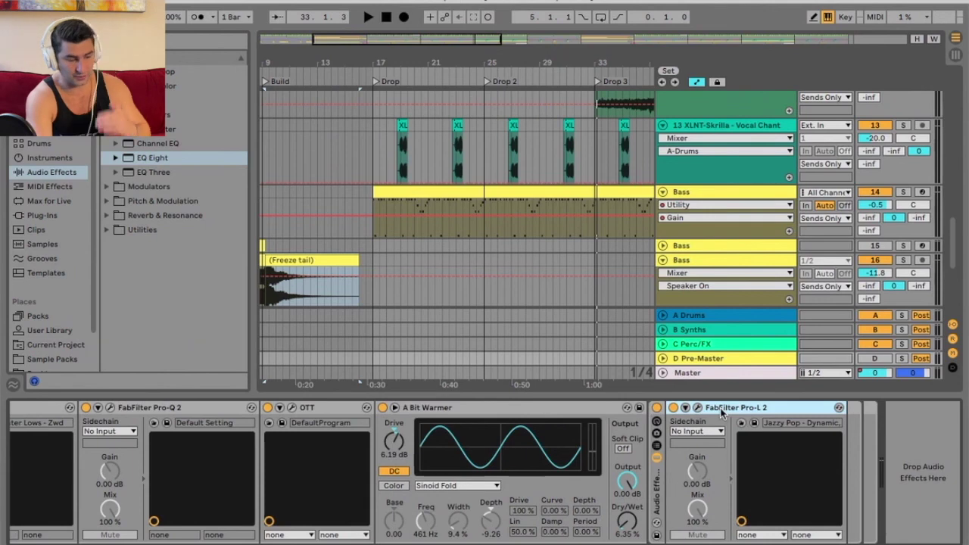